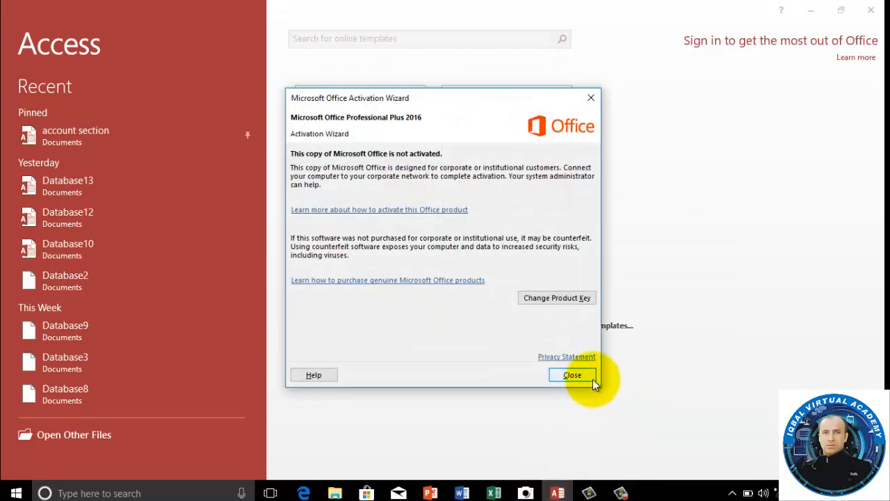
- Dismiss the Microsoft Office Activation Wizard
left_click(591, 376)
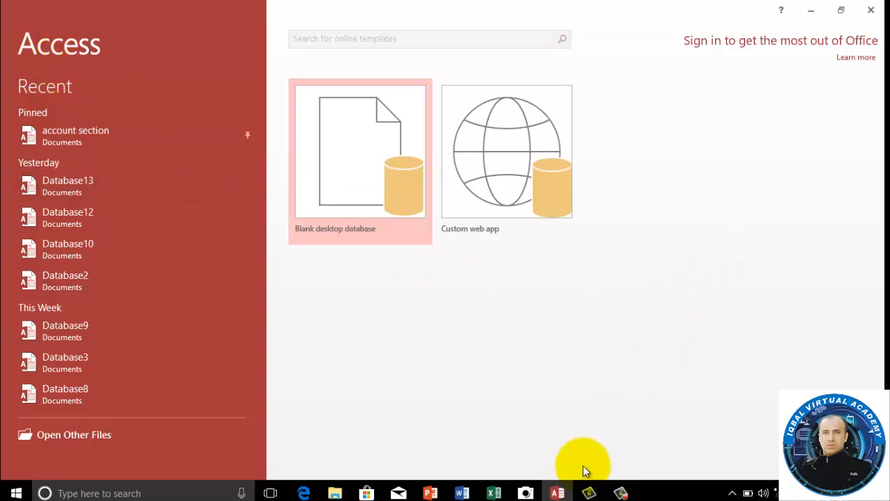
mouse_move(562, 480)
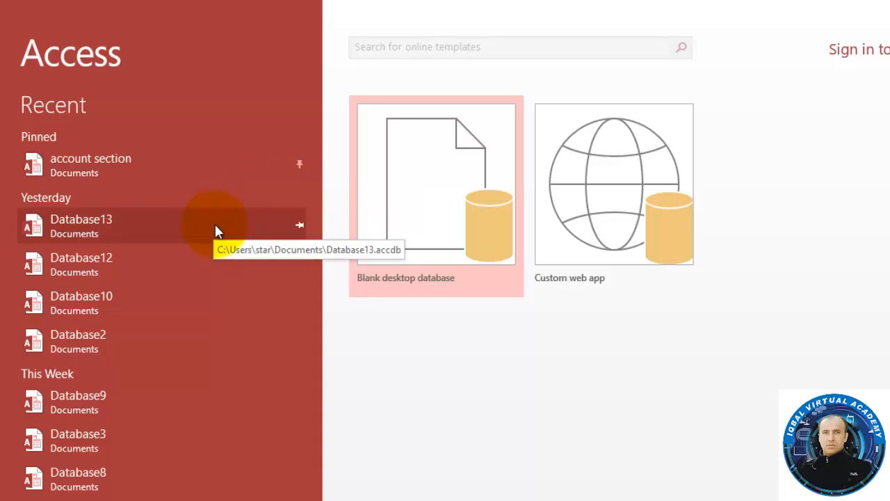
- Pin Database13 in the recent files list and unpin it again
left_click(299, 226)
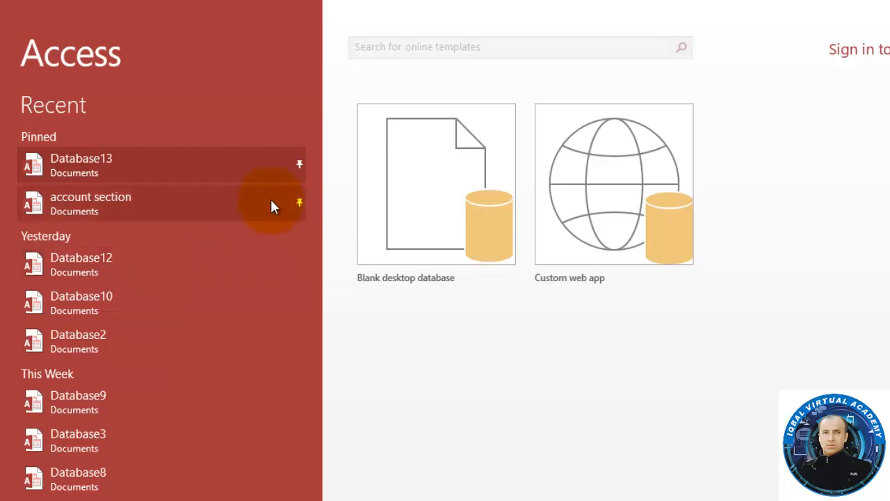
left_click(300, 168)
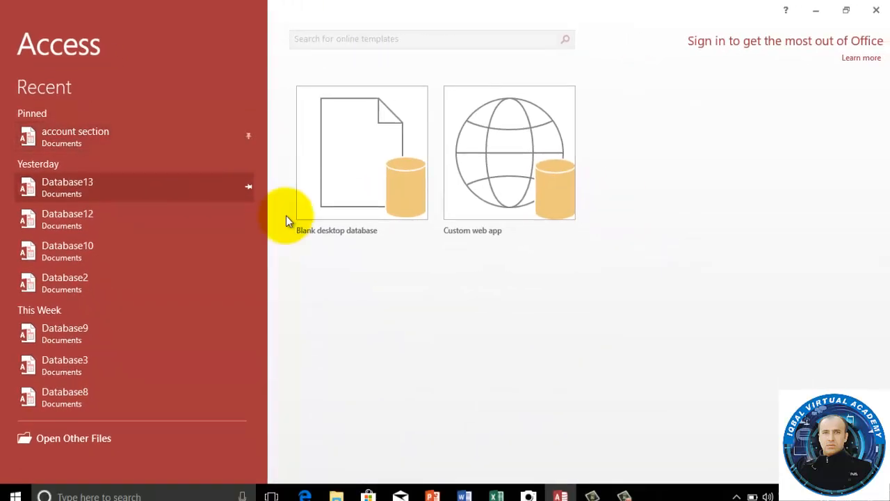
- Create a blank desktop database with the file name IVA in the Documents folder
left_click(370, 171)
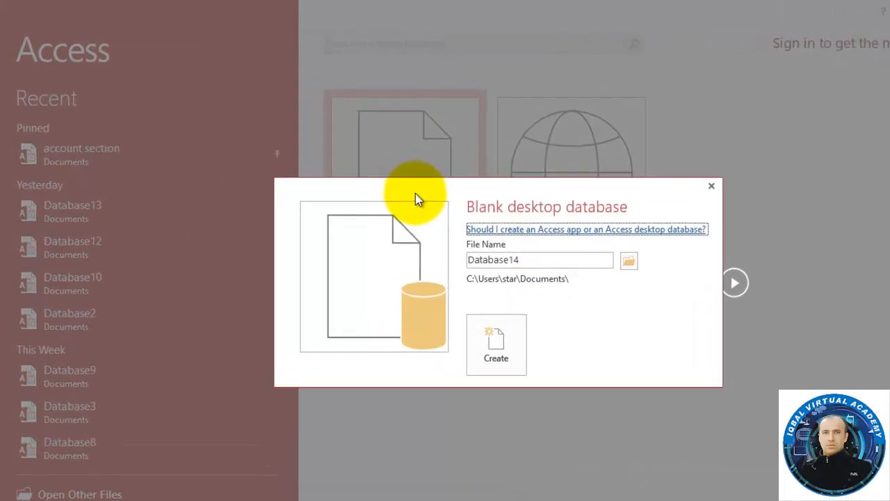
double_click(538, 264)
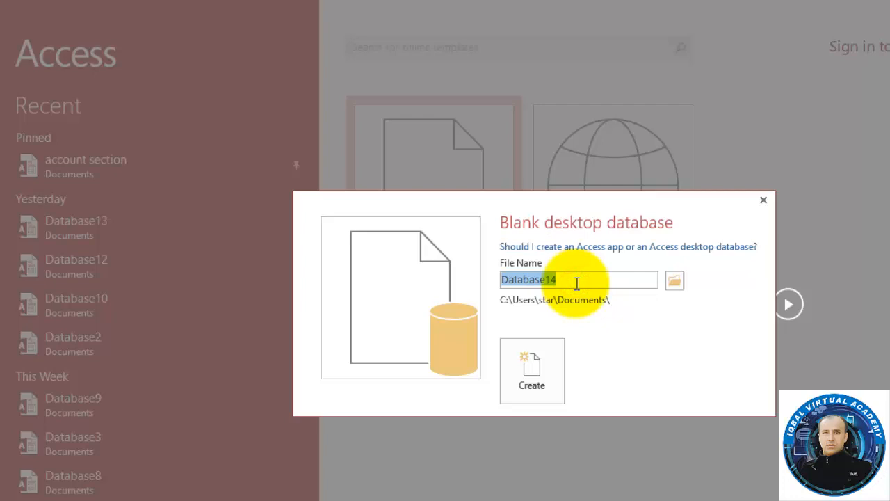
key("BackSpace")
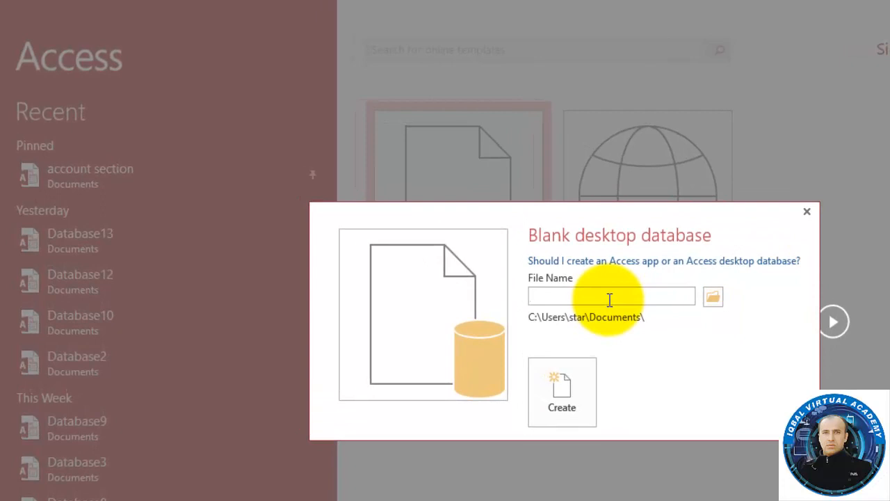
type("IVA")
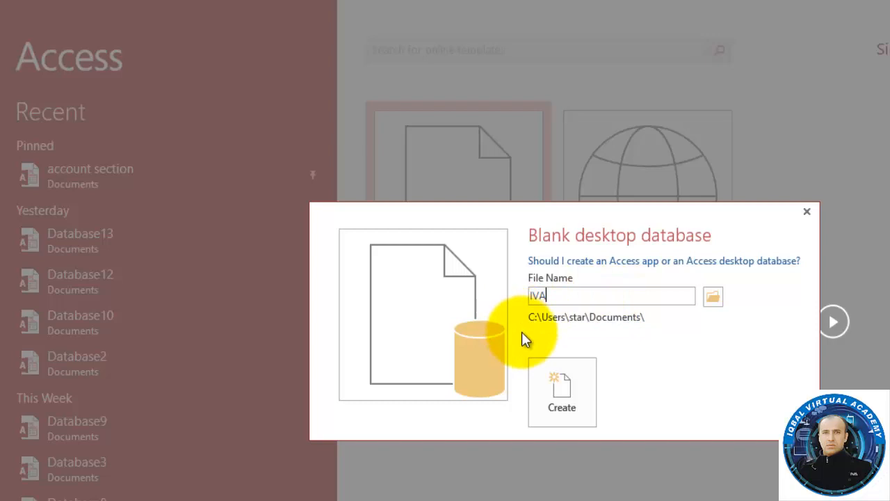
left_click(563, 393)
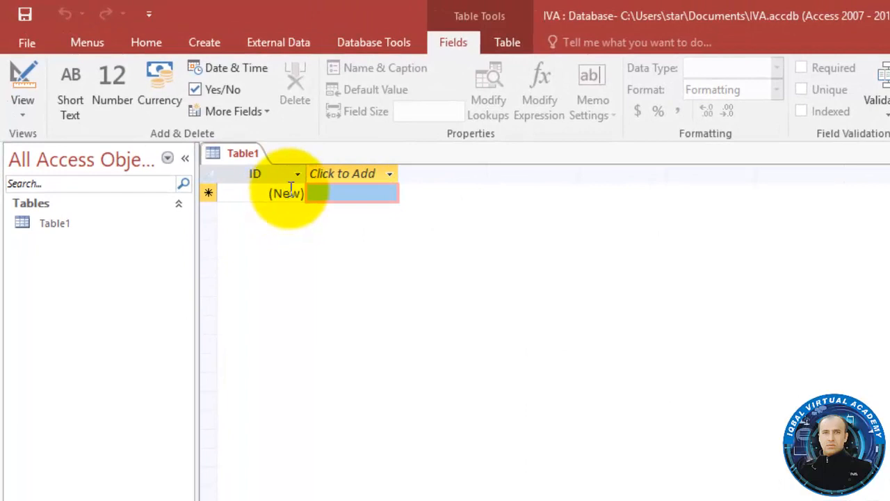
left_click(295, 175)
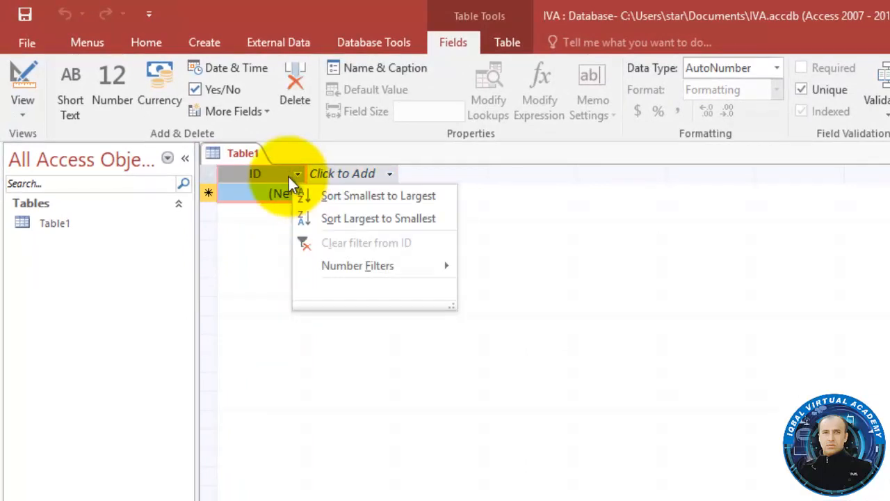
right_click(285, 175)
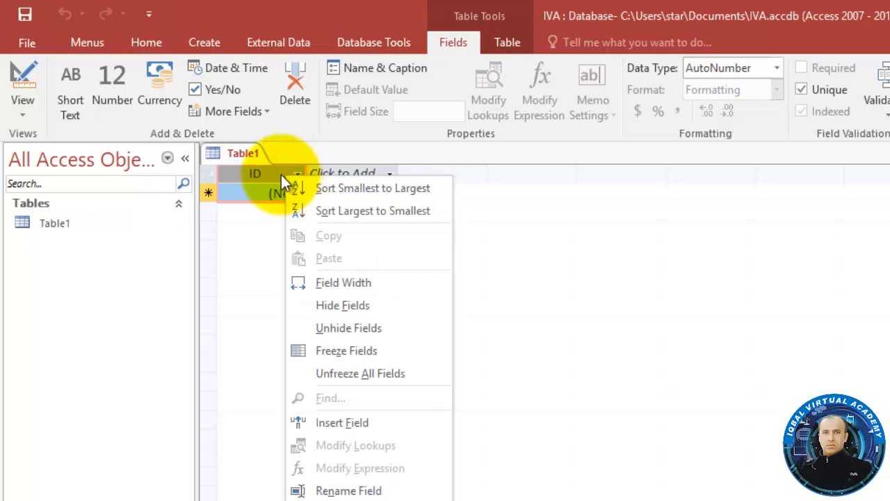
left_click(281, 175)
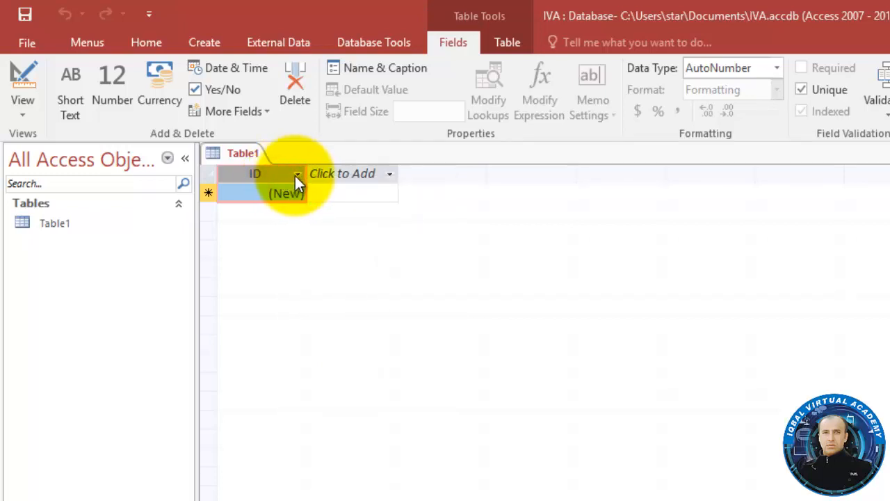
- Add a Short Text field named Cust_Name after the ID field in Table1
left_click(344, 175)
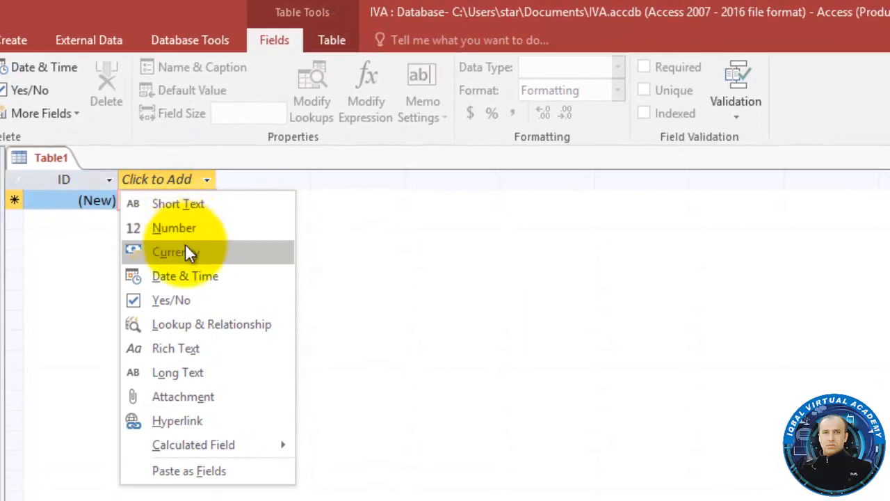
left_click(186, 203)
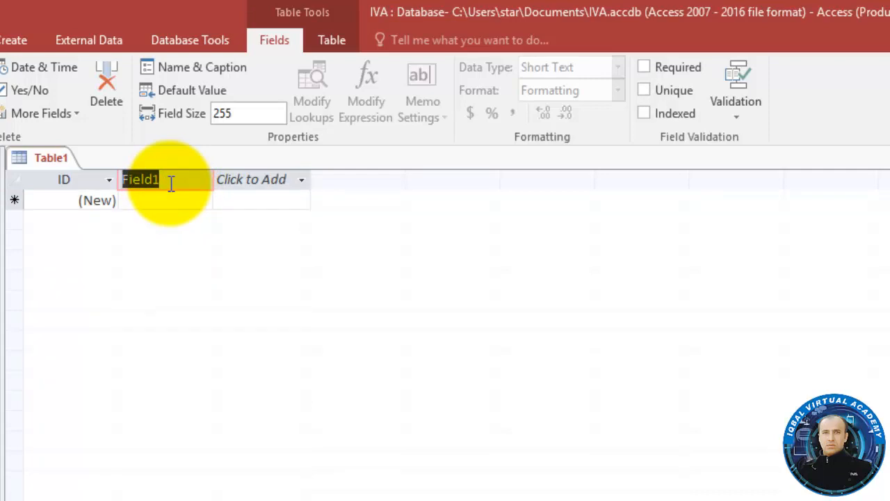
key("BackSpace")
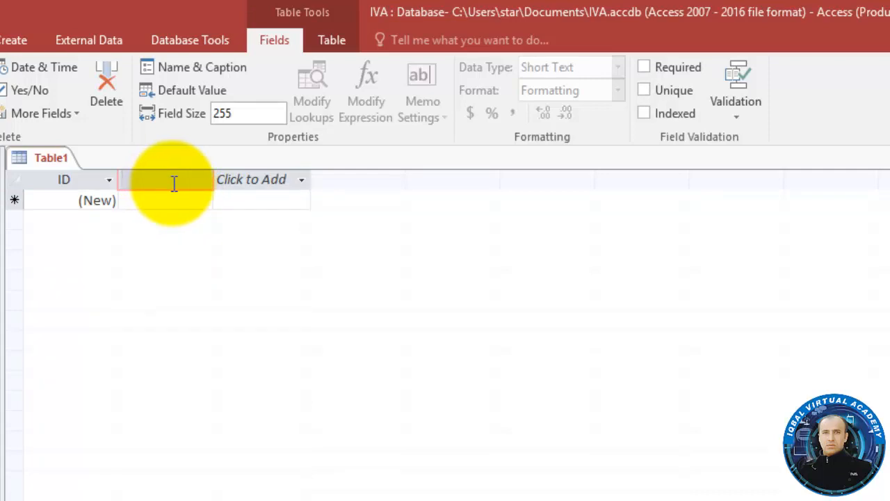
type("n")
key("BackSpace")
type("n")
key("BackSpace")
type("cC")
key("BackSpace")
key("BackSpace")
type("c")
key("BackSpace")
type("Cust _Name")
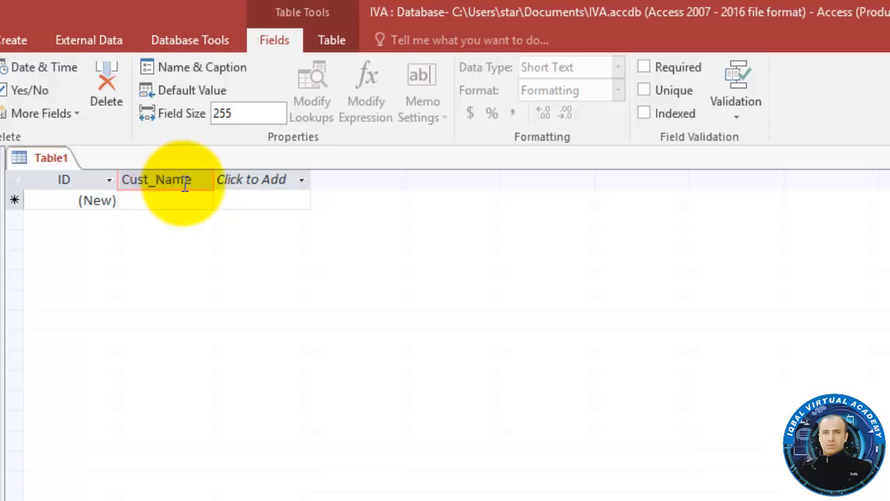
- Add a Short Text field named Address after Cust_Name
left_click(266, 173)
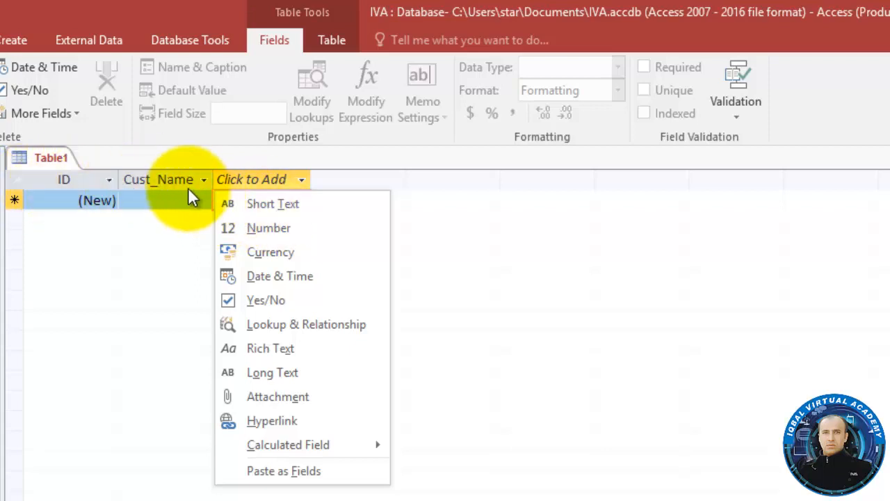
left_click(250, 206)
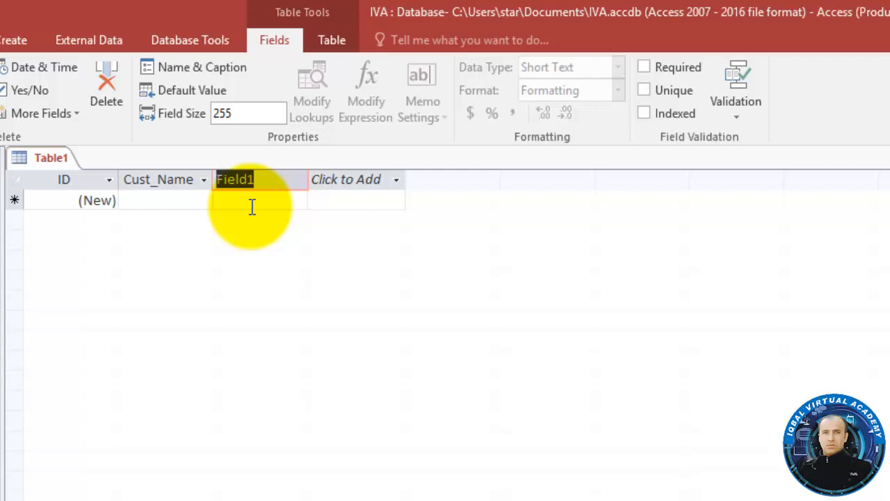
type("A")
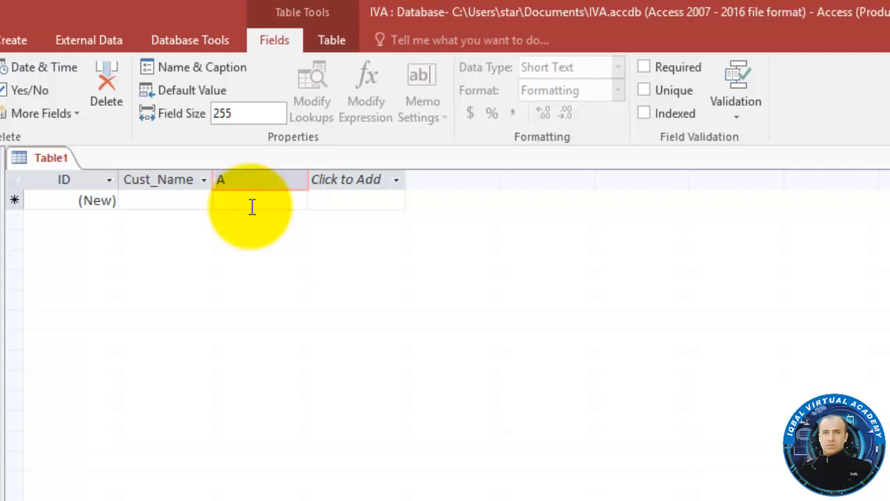
type("ddress")
- Add a Short Text field named Product after Address
left_click(359, 174)
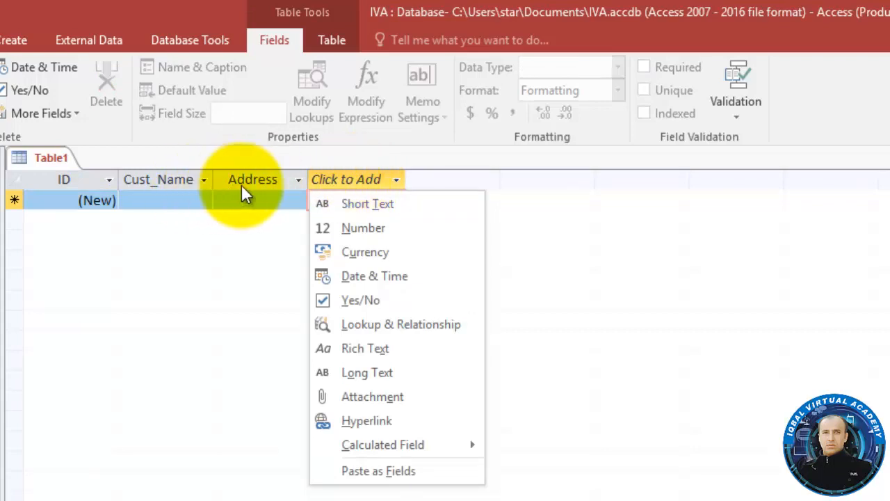
left_click(367, 209)
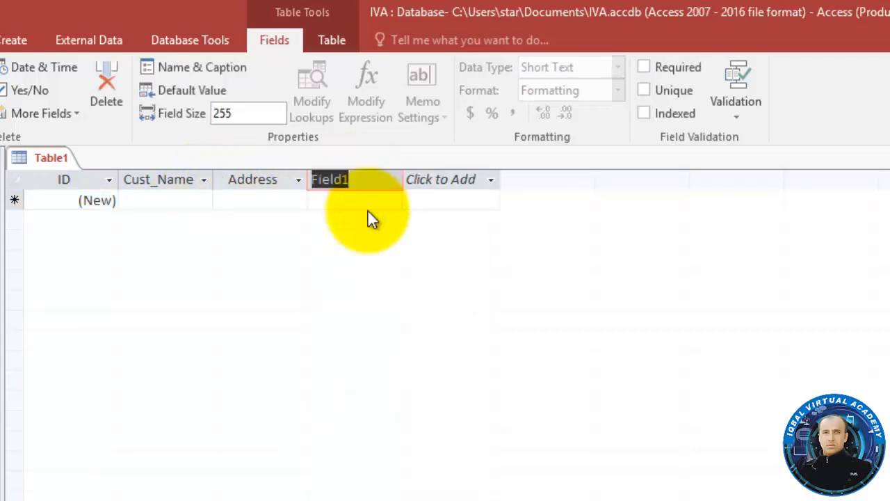
key("BackSpace")
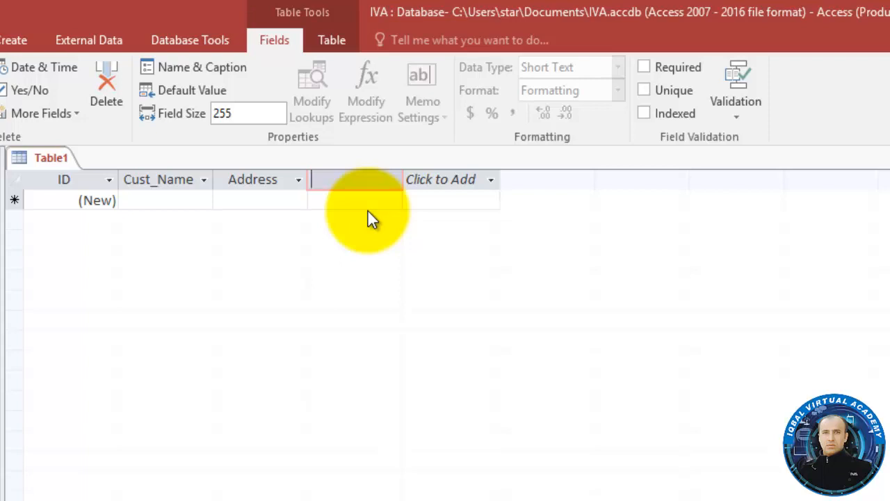
type("Product")
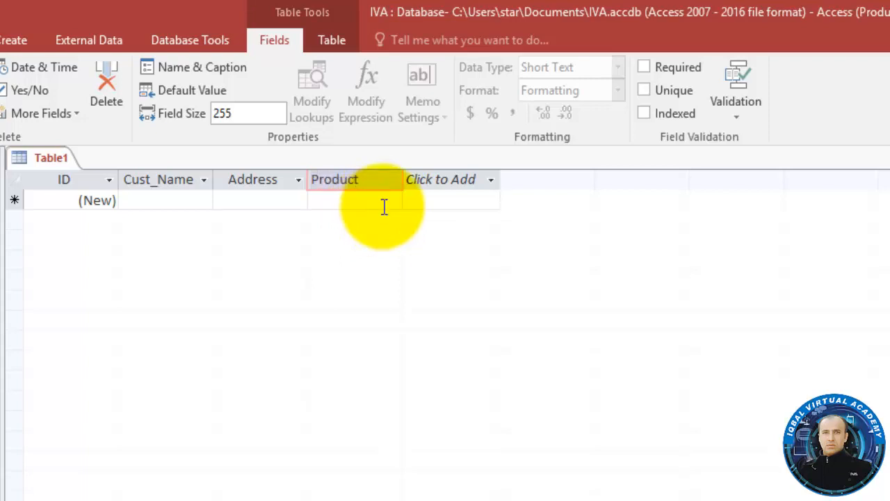
- Add a Number field named Price after Product
left_click(434, 181)
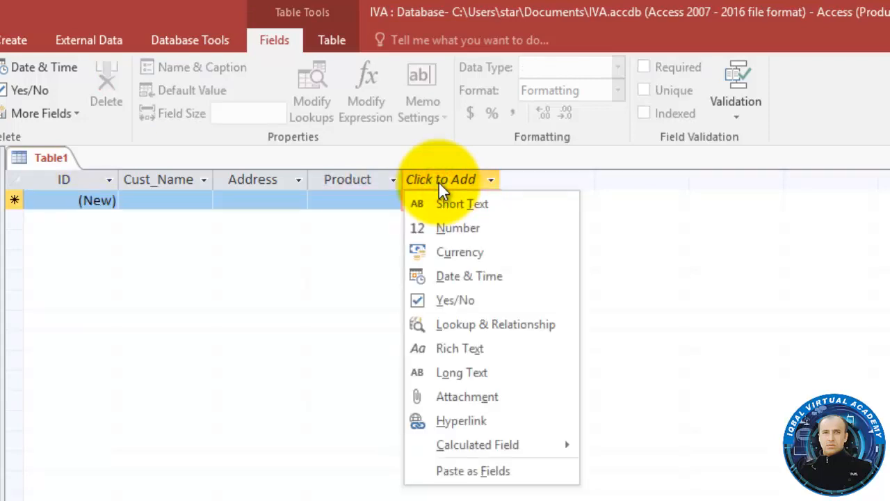
left_click(455, 237)
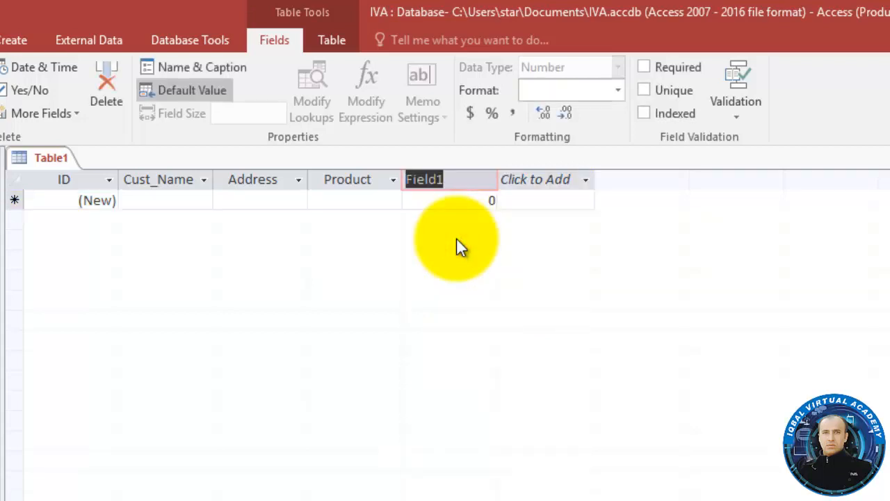
key("BackSpace")
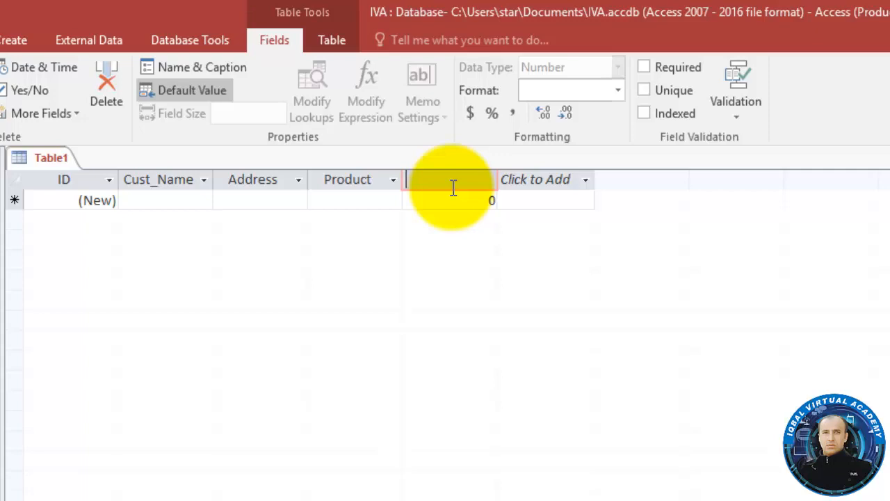
type("Pr")
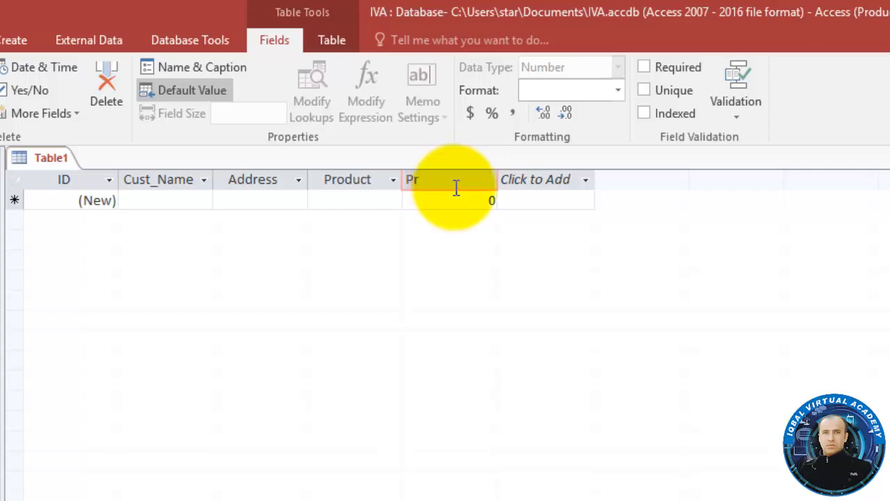
type("ice")
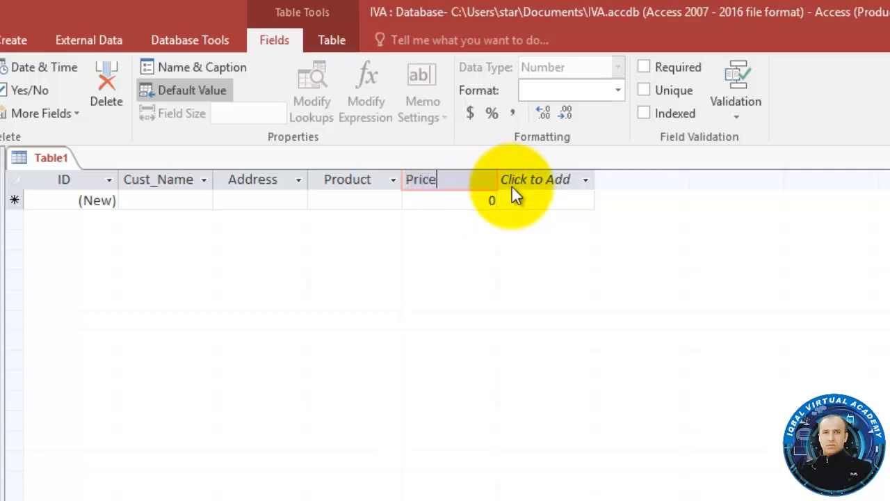
- Add a Number field named Qty after Price and confirm its name
left_click(532, 179)
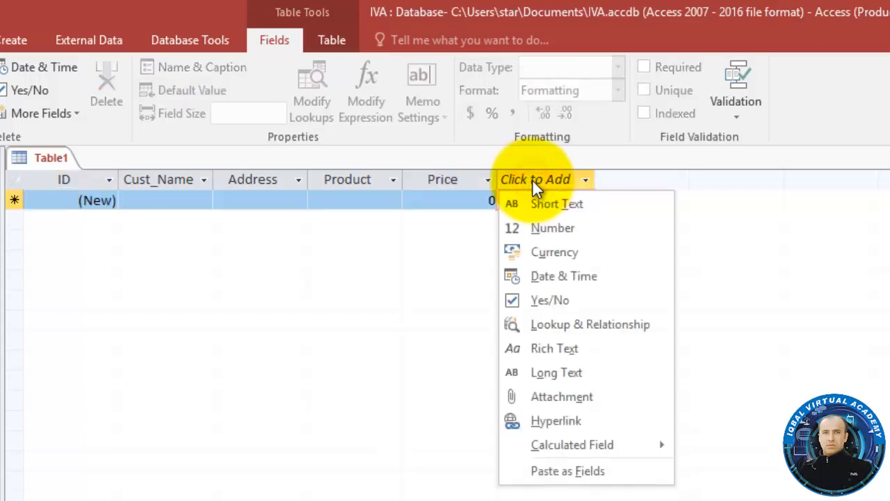
left_click(545, 224)
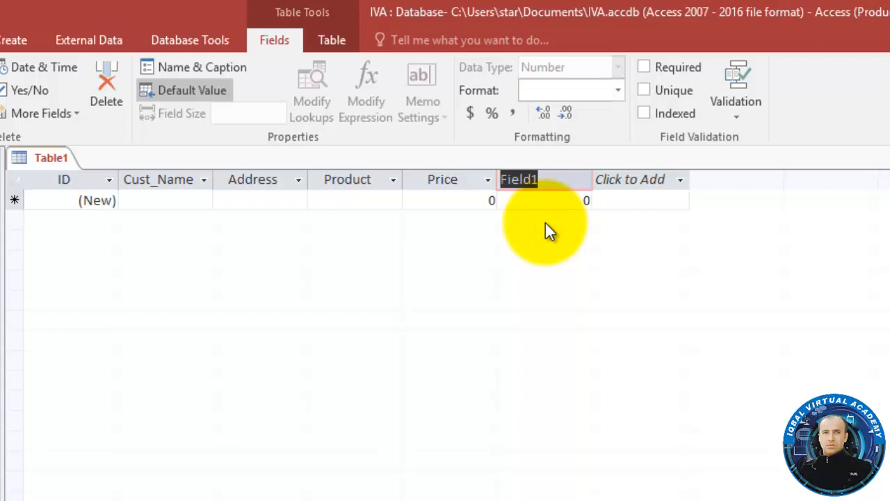
type("Qty")
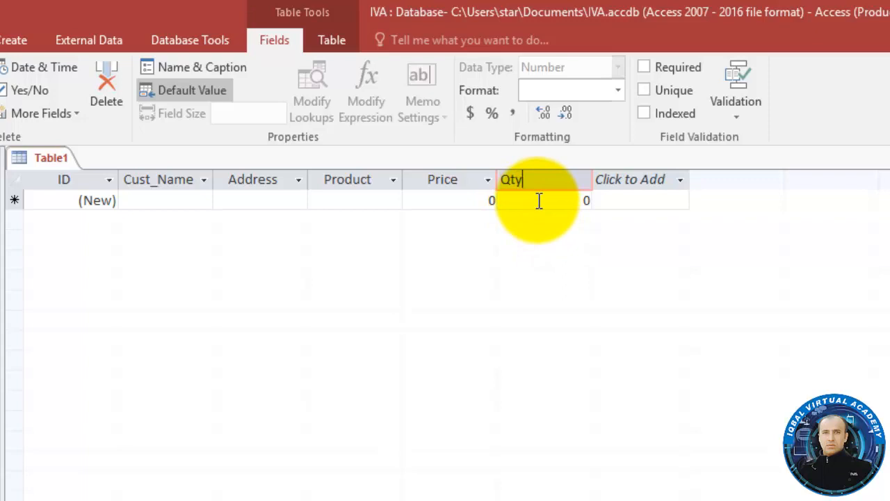
left_click(539, 200)
left_click(477, 183)
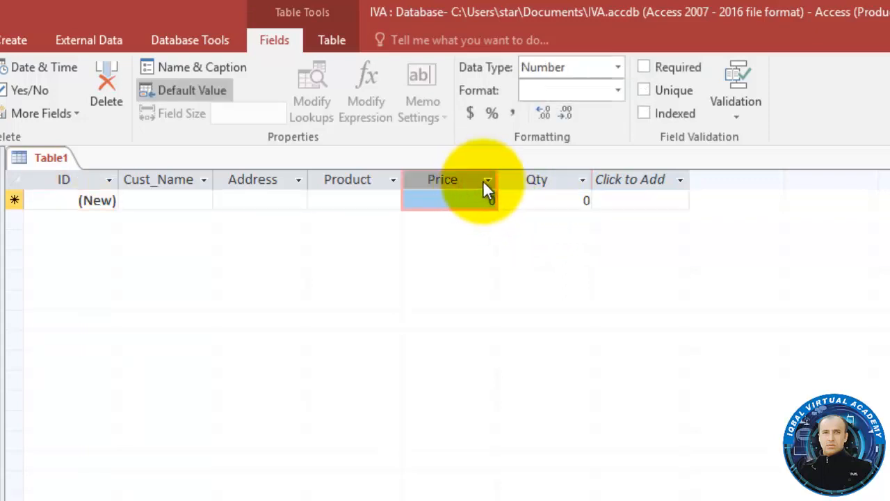
left_click(486, 179)
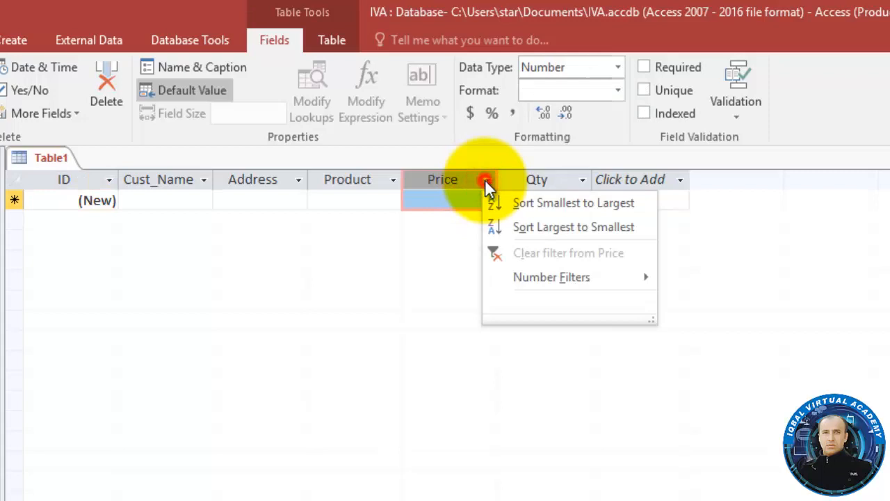
left_click(485, 179)
double_click(461, 173)
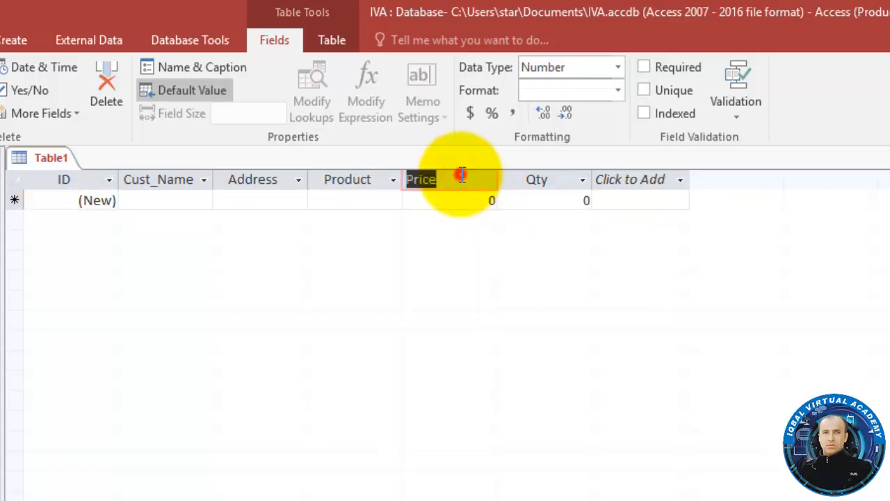
right_click(460, 175)
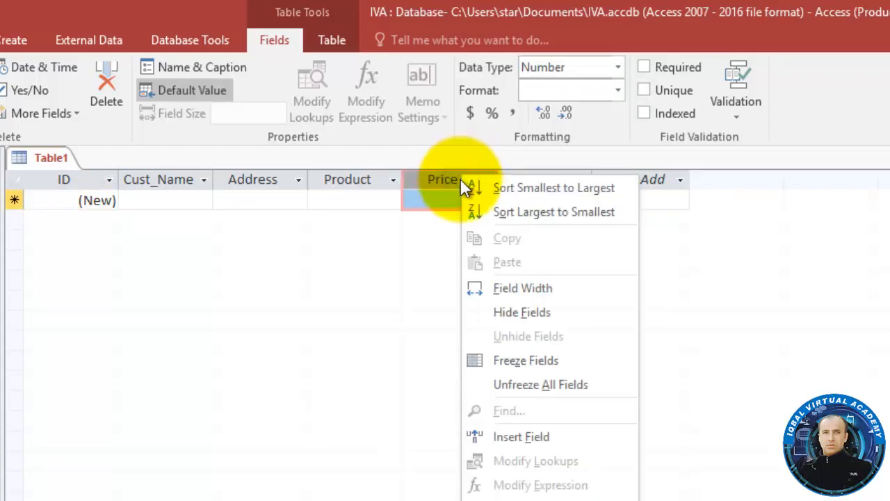
left_click(378, 389)
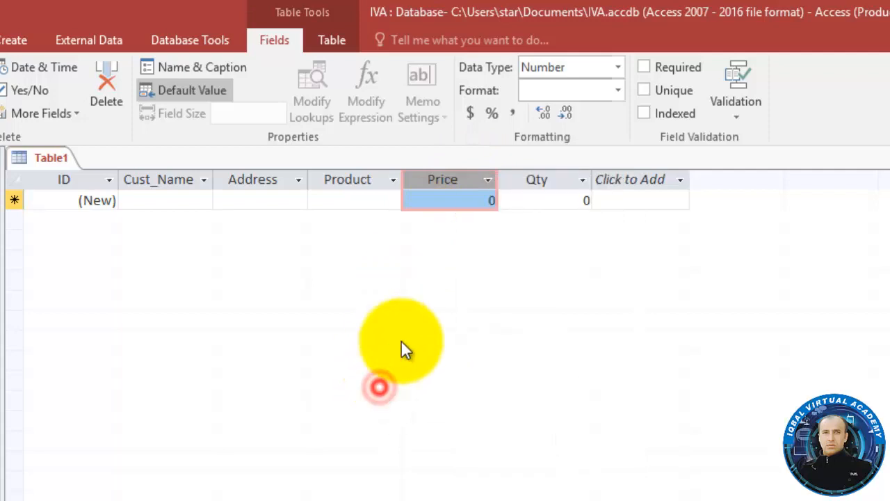
left_click(583, 200)
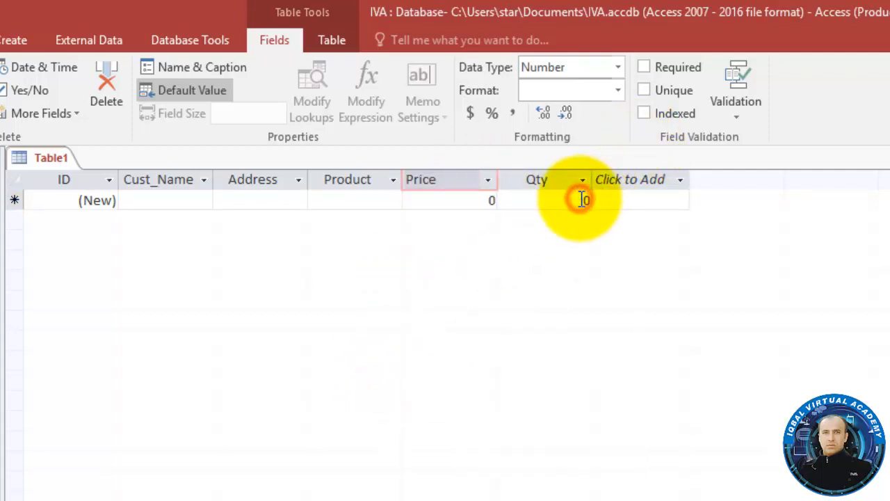
- Add a Number field named Total after Qty
left_click(622, 174)
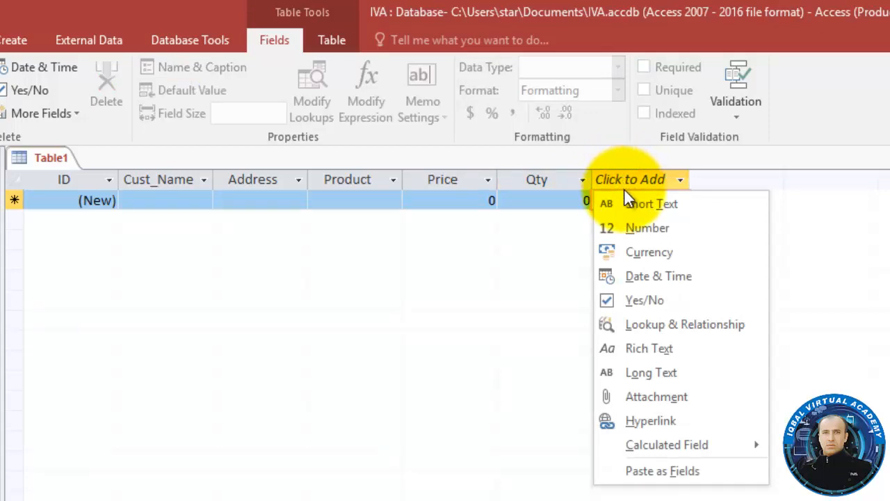
left_click(633, 224)
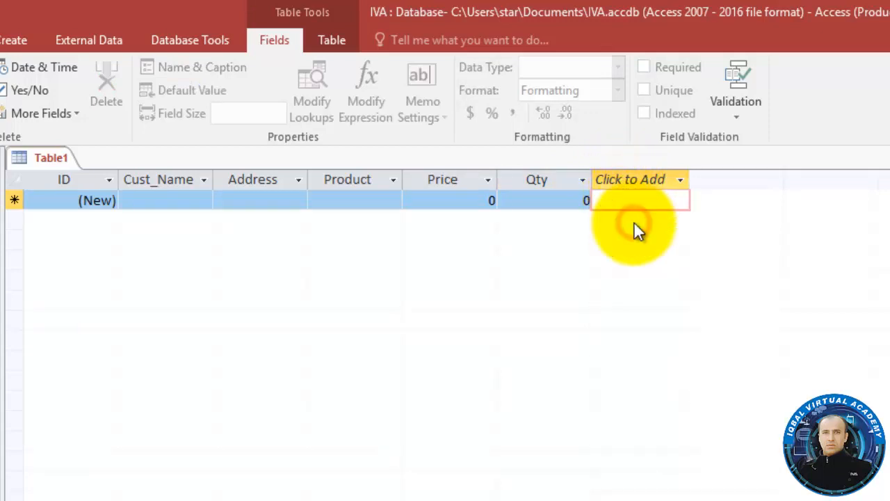
key("BackSpace")
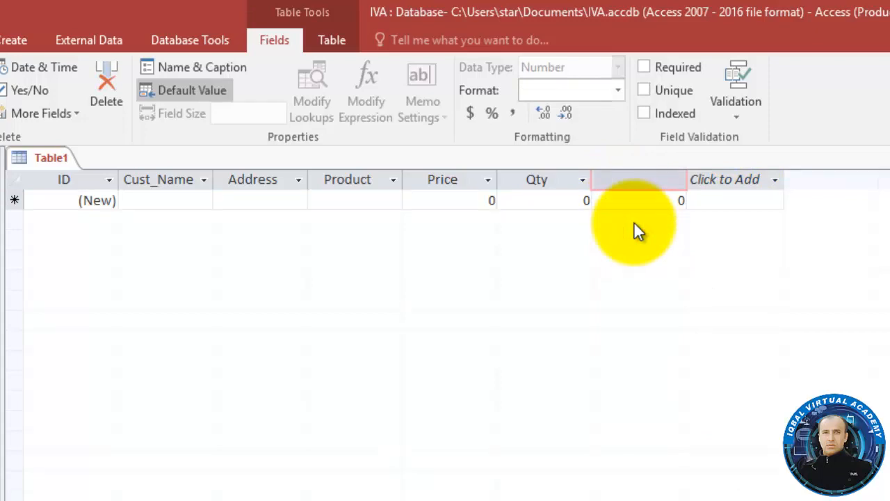
type("Total")
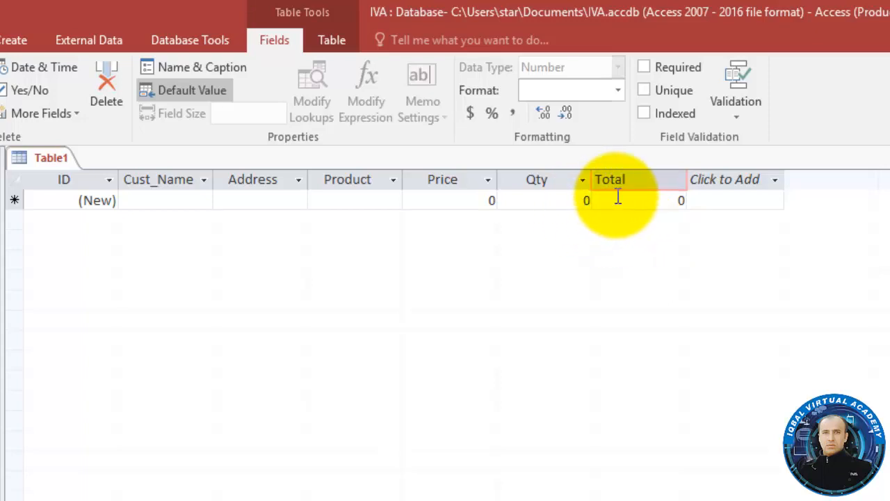
- Add a Number field named Receive after Total and confirm its name
left_click(749, 179)
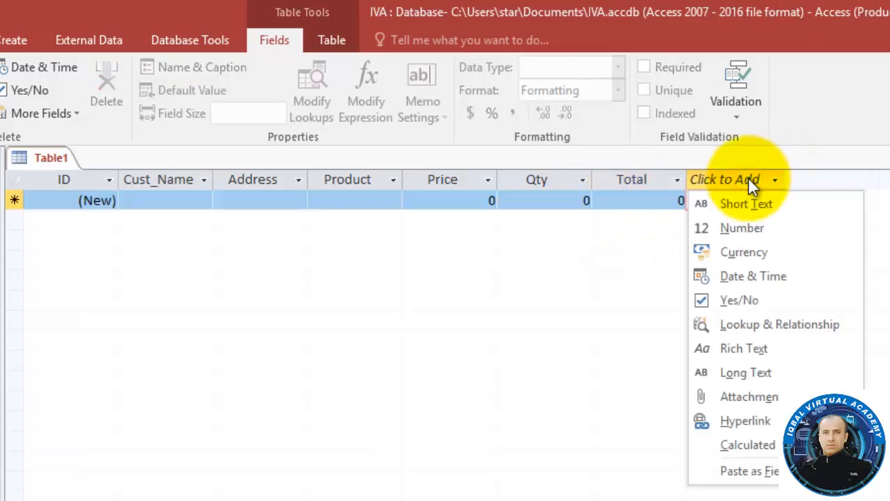
left_click(739, 230)
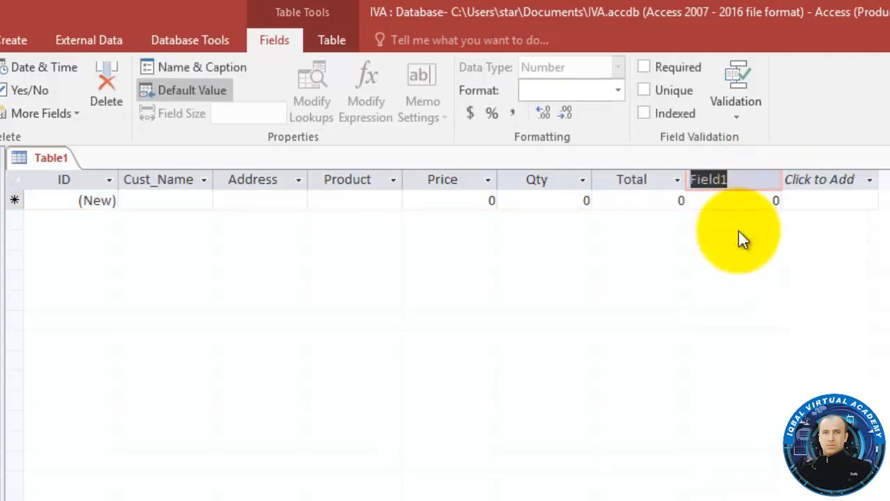
key("BackSpace")
type("Rec")
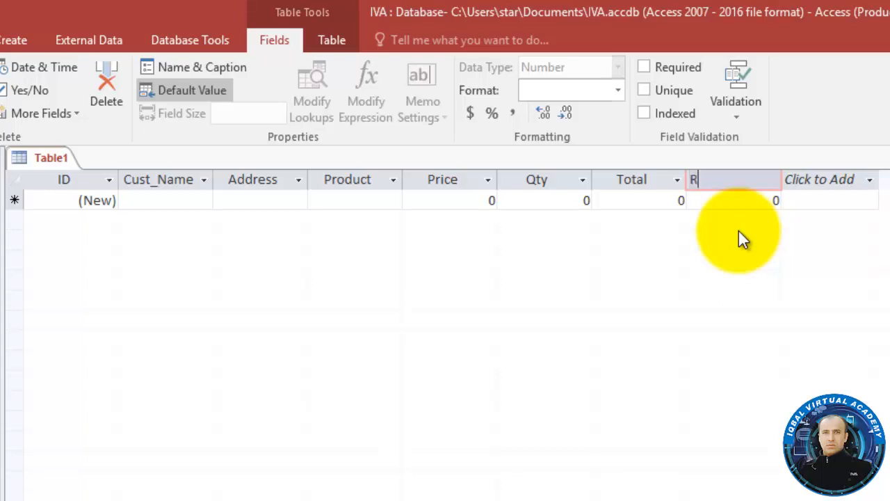
type("eive")
key("Return")
- Add a Number field named Balance after Receive
left_click(814, 175)
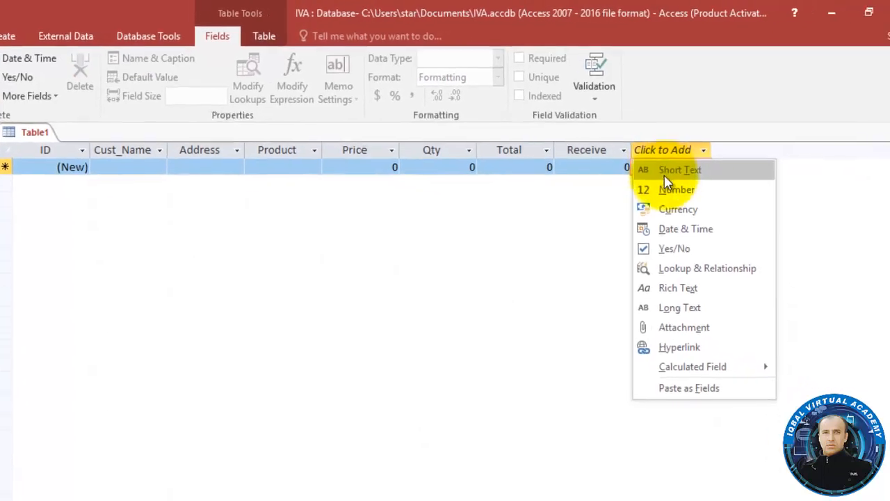
left_click(642, 185)
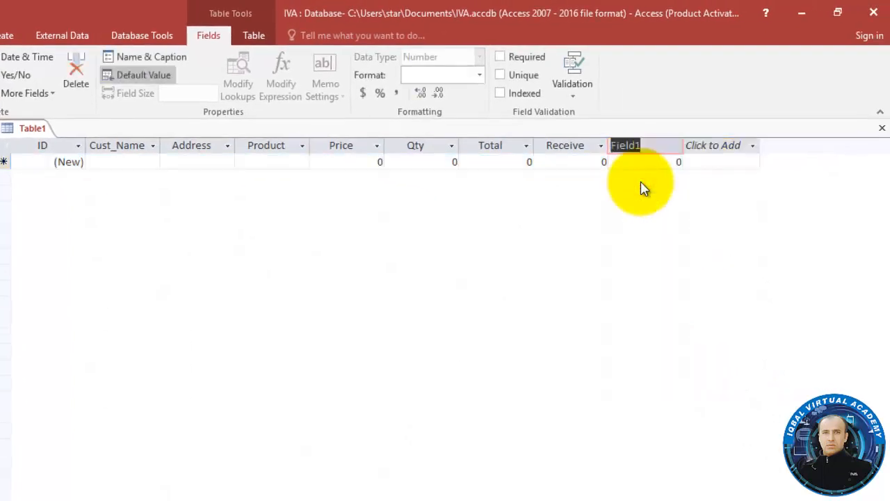
type("Bal")
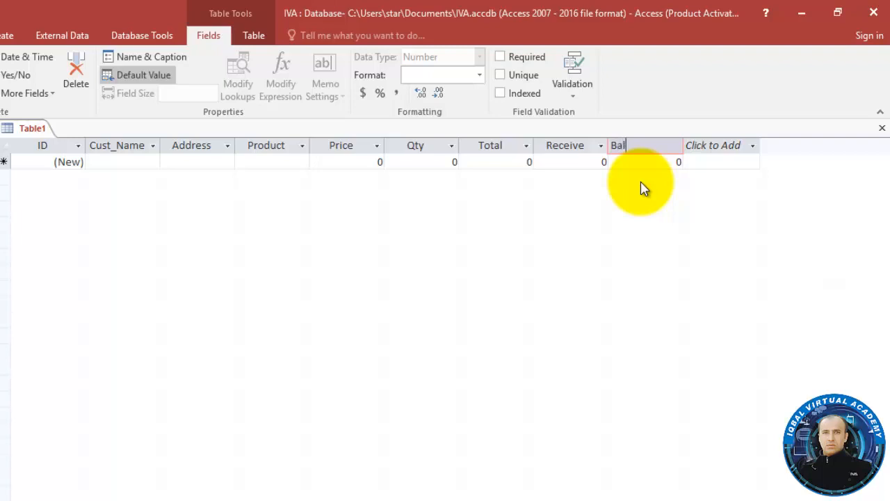
type("ance")
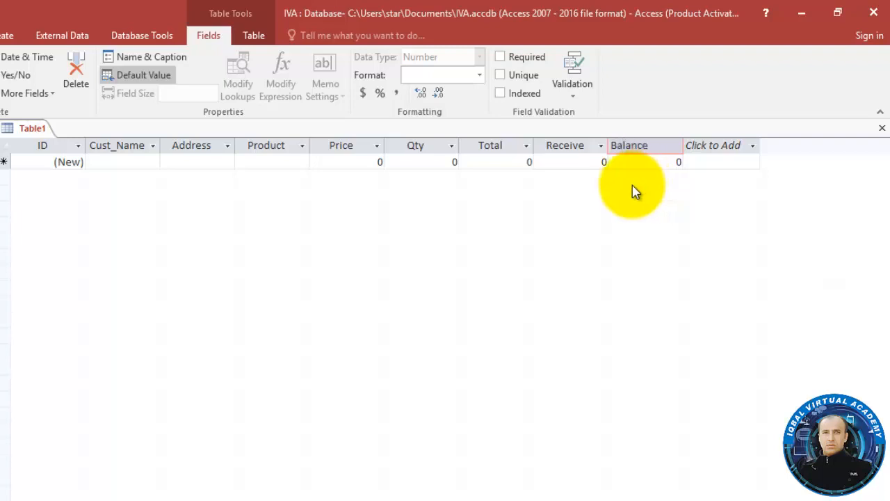
left_click(631, 183)
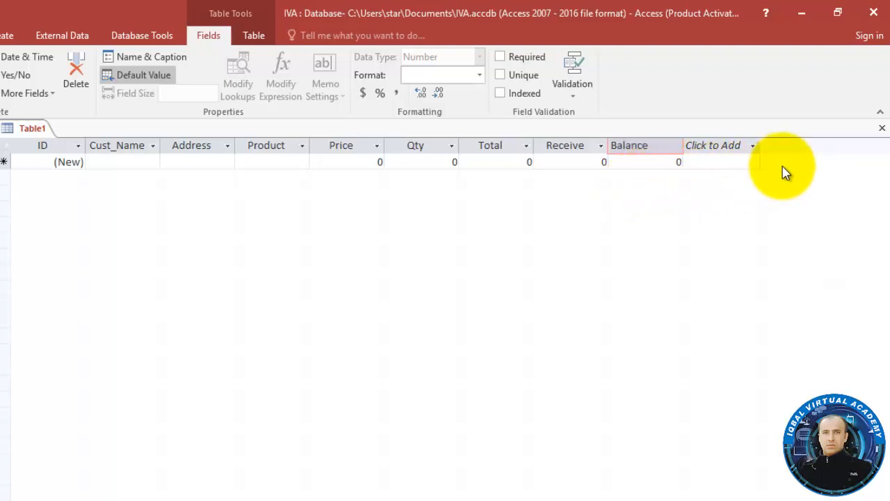
- Close the table and save its design under the name QTY TAble
left_click(880, 129)
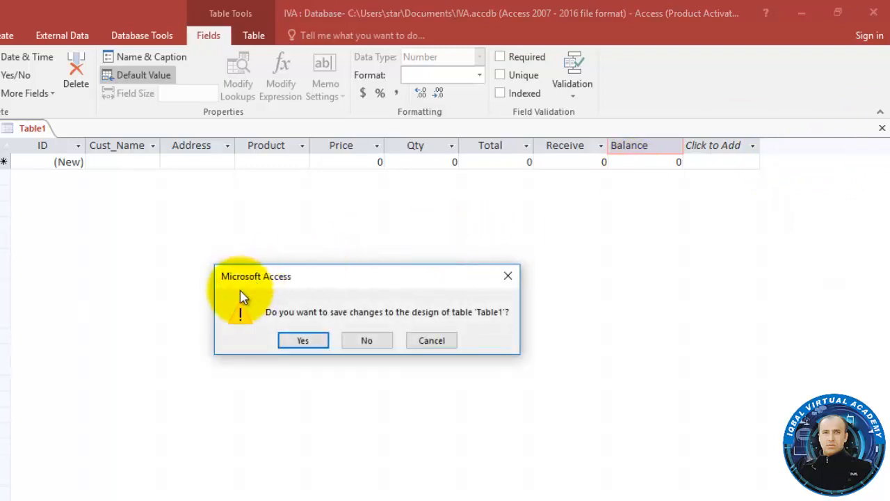
left_click(317, 344)
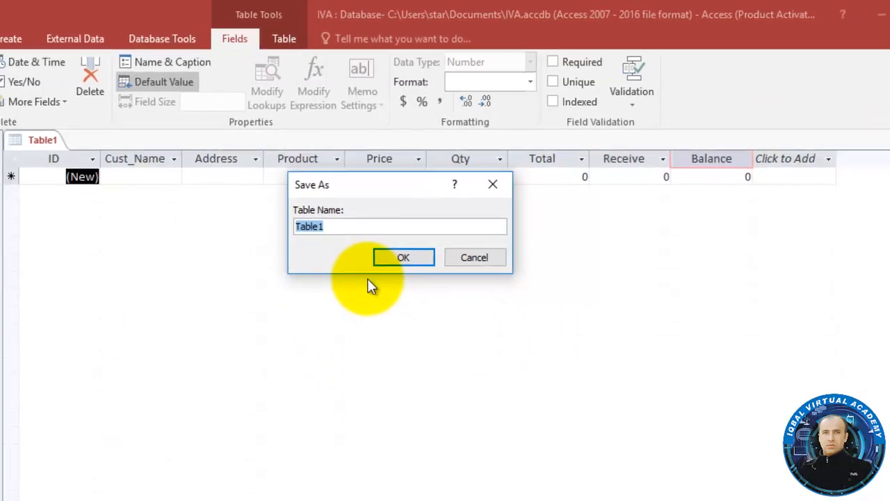
key("BackSpace")
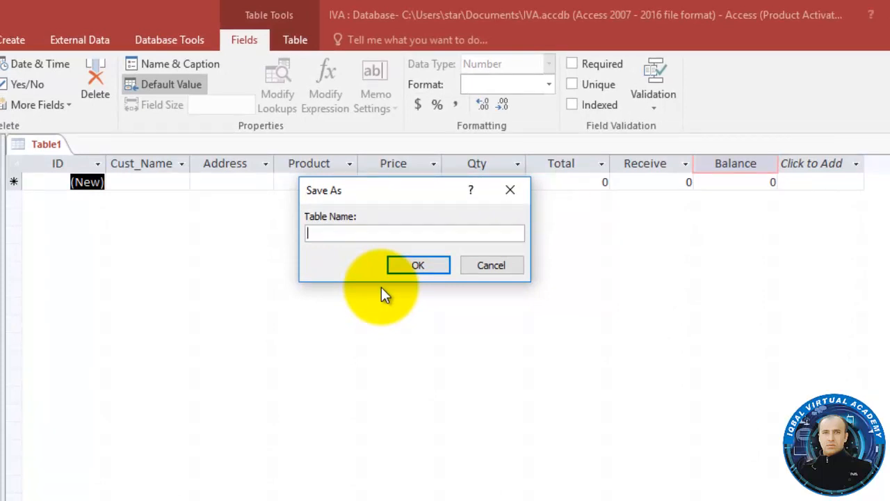
type("QTY TAble")
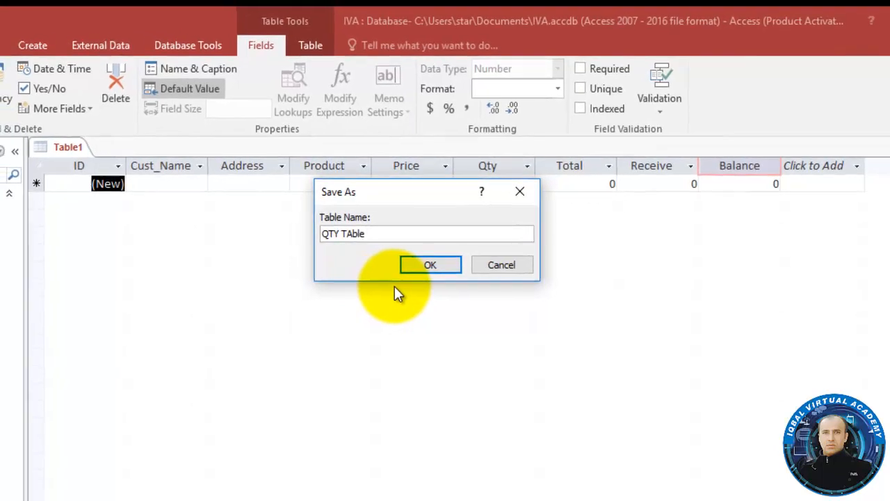
left_click(423, 263)
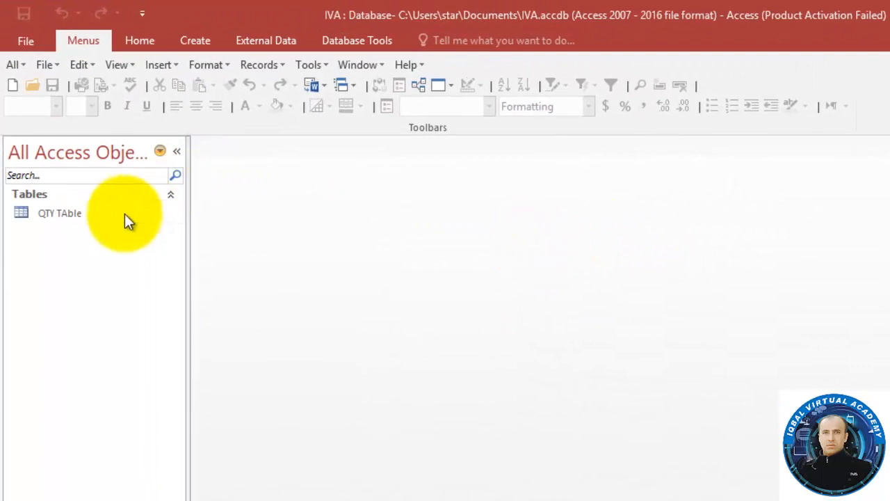
- Open QTY TAble to review its fields in the datasheet, and close it again
right_click(105, 195)
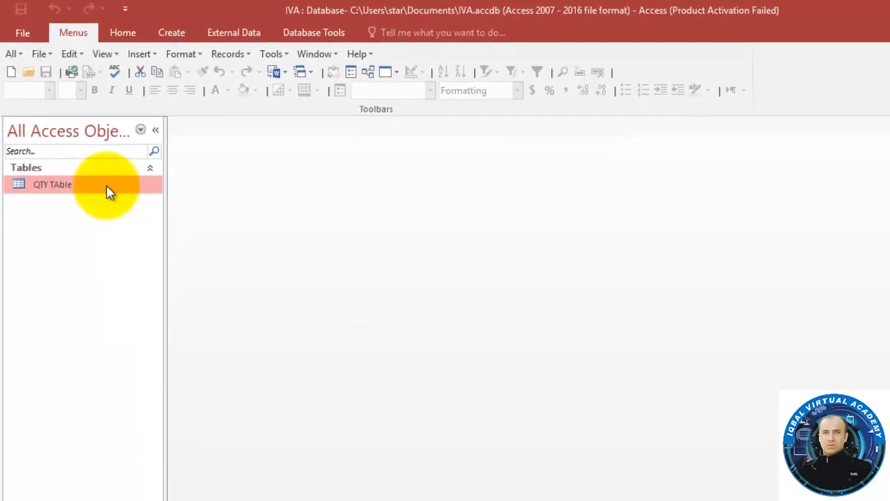
double_click(94, 163)
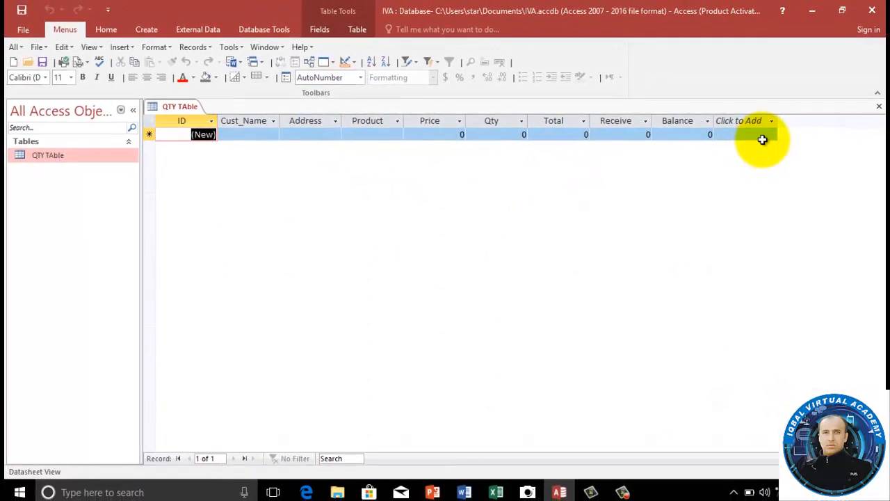
left_click(879, 106)
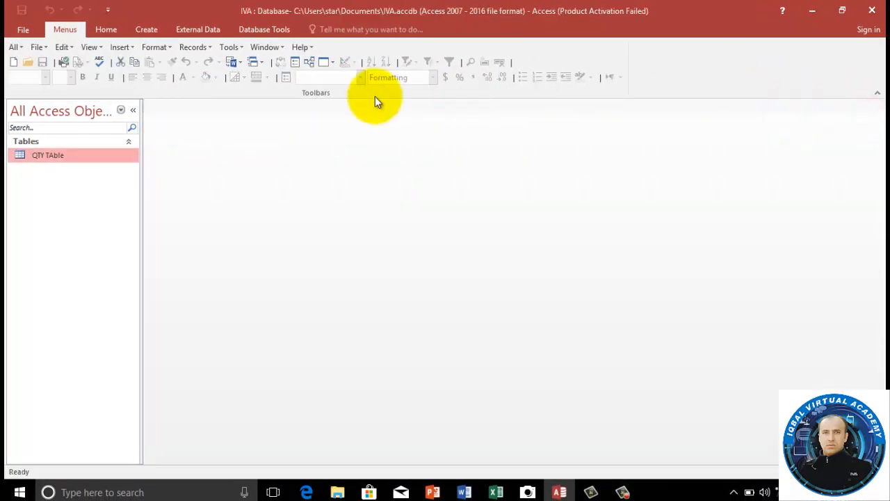
- Open QTY TAble in Design View and examine the data types available for the Cust_Name field
right_click(80, 157)
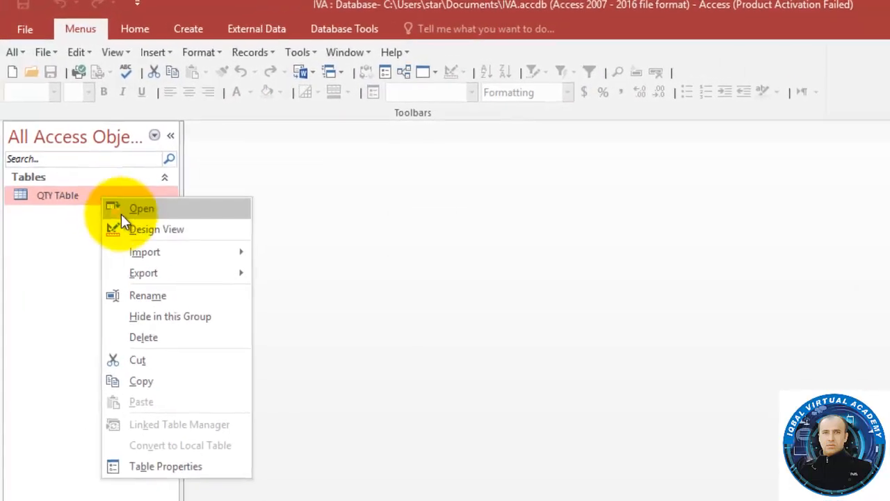
left_click(126, 208)
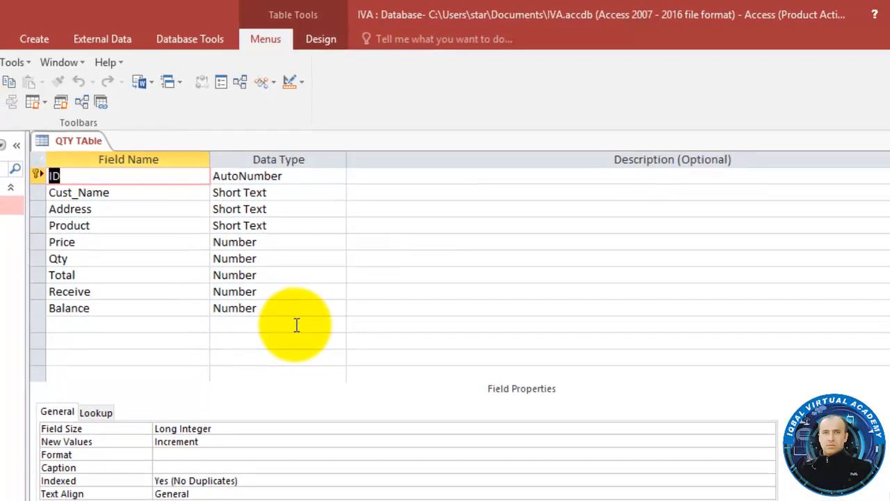
left_click(299, 193)
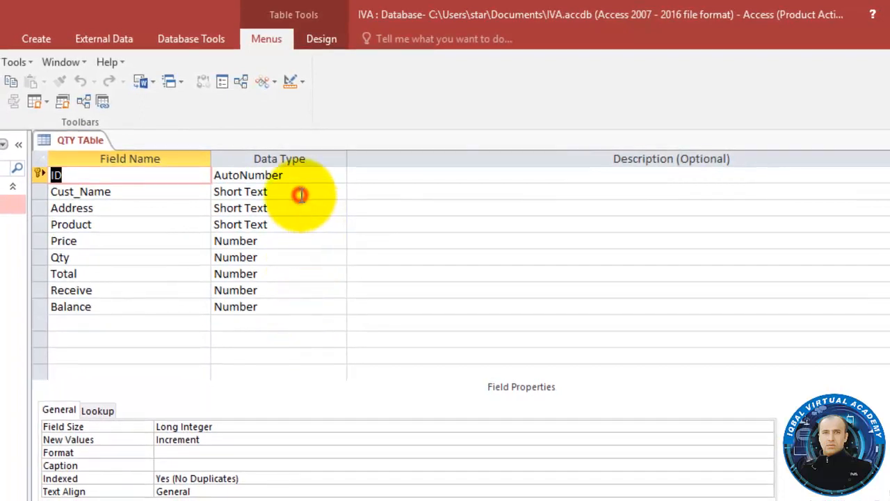
left_click(341, 193)
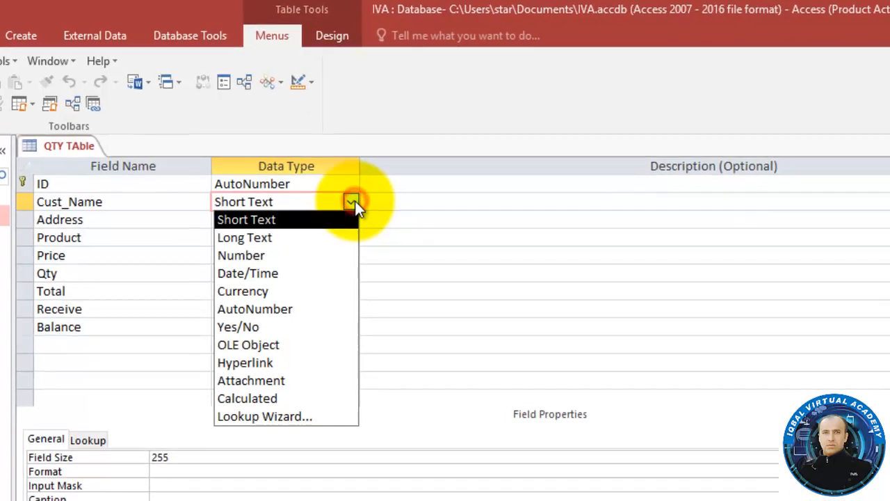
left_click(363, 210)
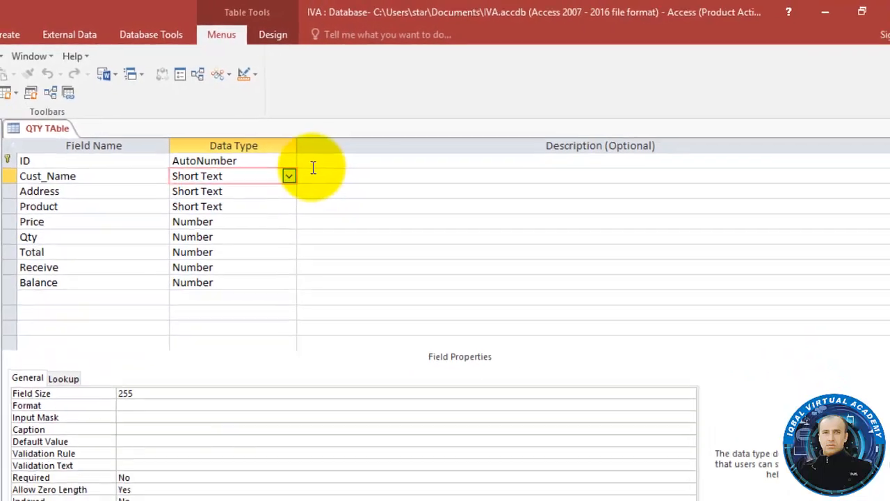
- Look at the description cells of the ID, Cust_Name and Address fields, and close the table design
left_click(360, 161)
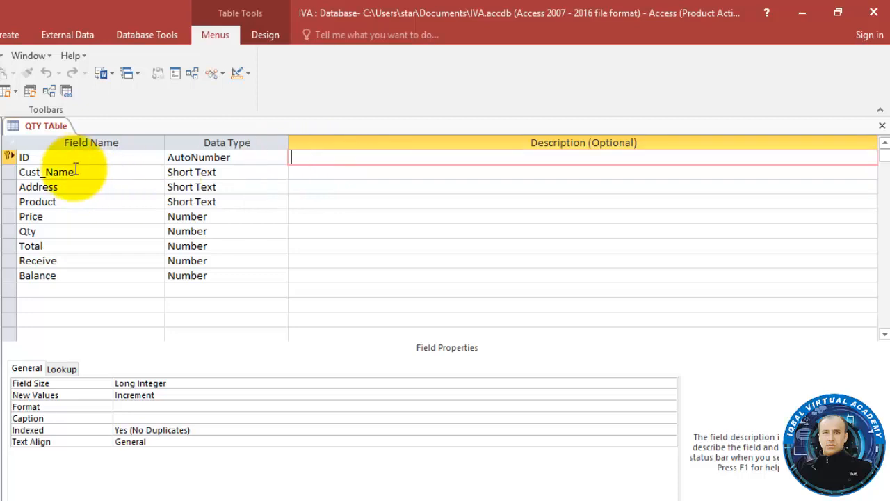
left_click(303, 178)
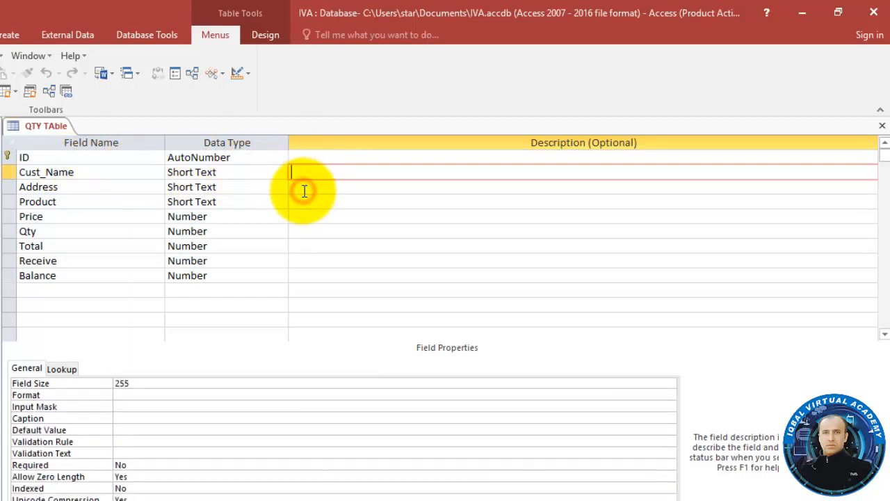
left_click(304, 189)
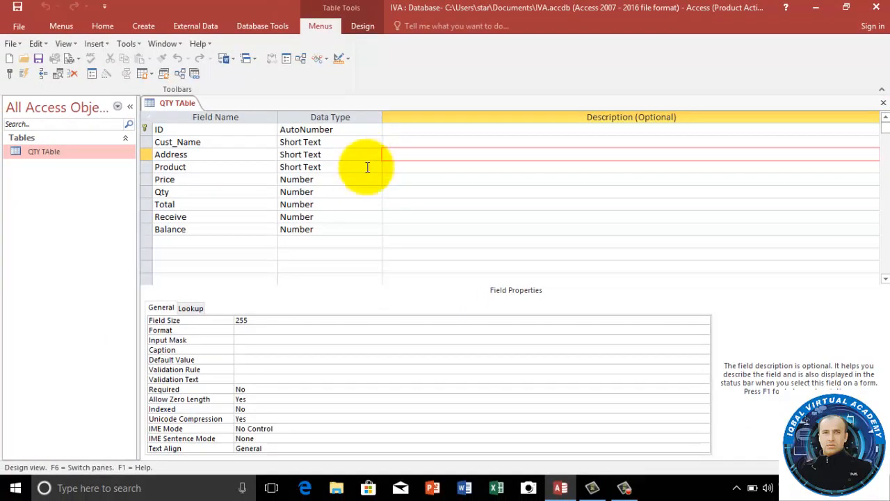
left_click(883, 103)
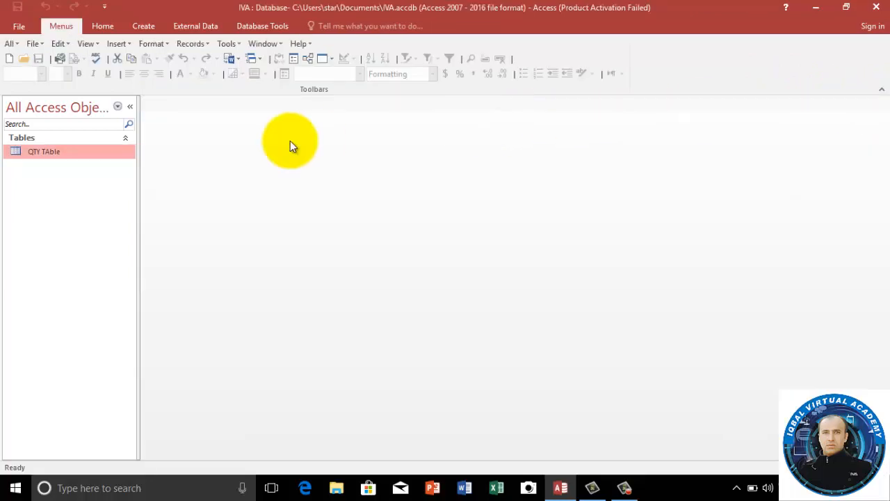
- Open QTY TAble in Datasheet View to look at the new record's Cust_Name field, and close the table
left_click(102, 151)
double_click(102, 152)
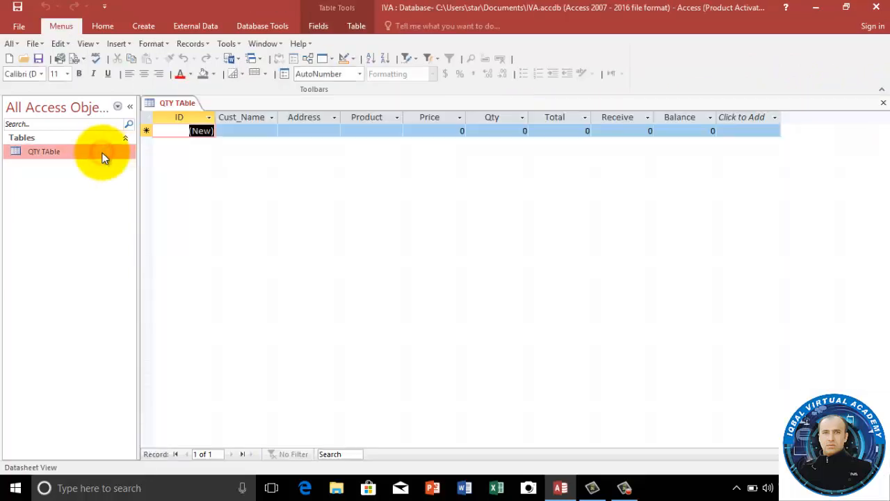
left_click(158, 158)
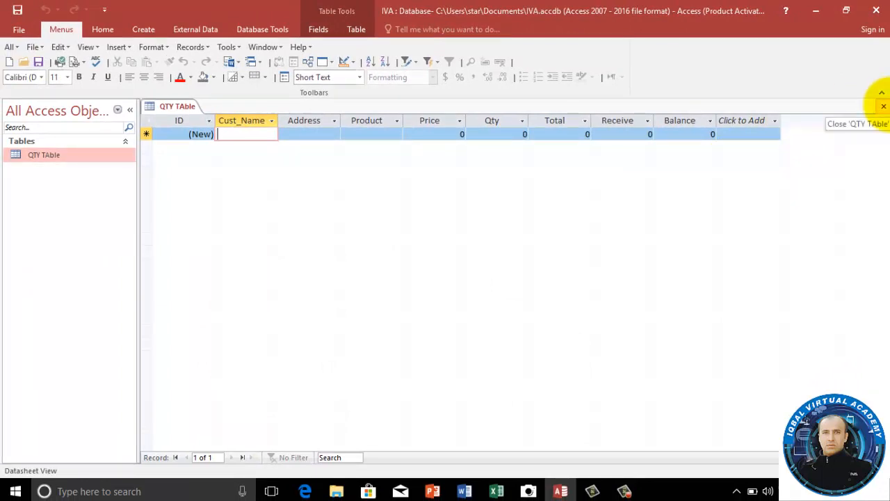
left_click(883, 106)
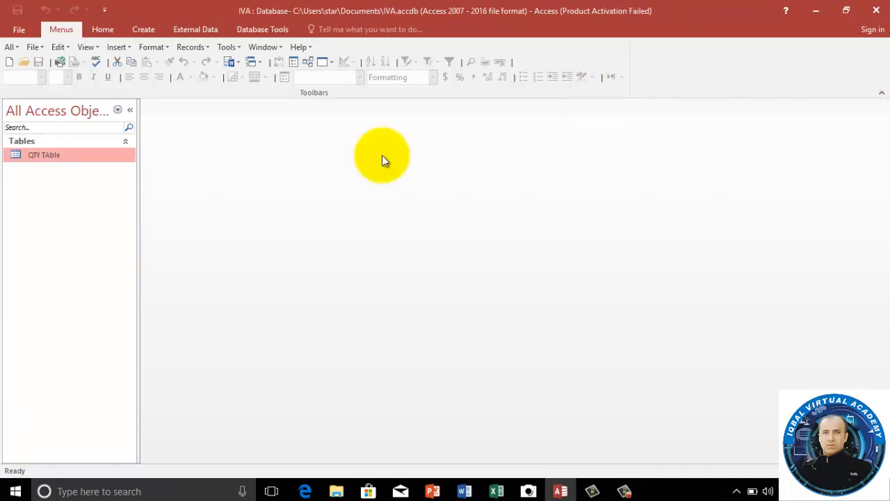
- Reopen QTY TAble and switch it to Design View to show its field names and data types
double_click(65, 165)
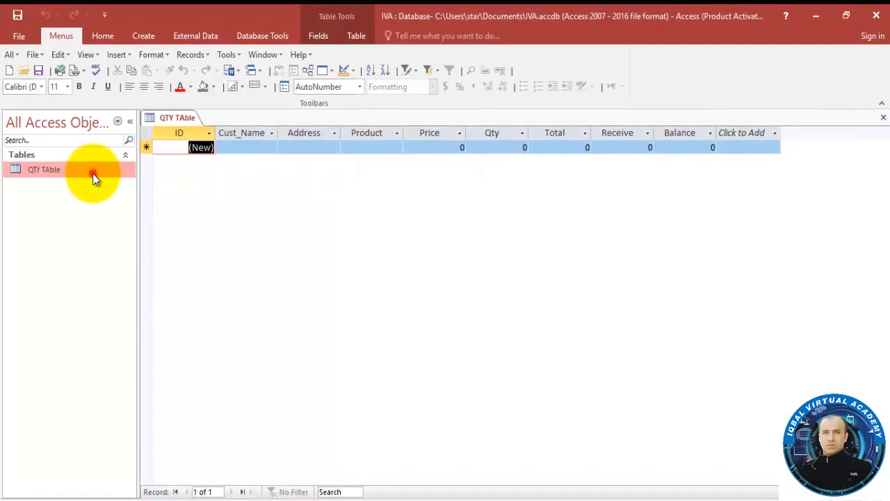
left_click(93, 162)
right_click(93, 173)
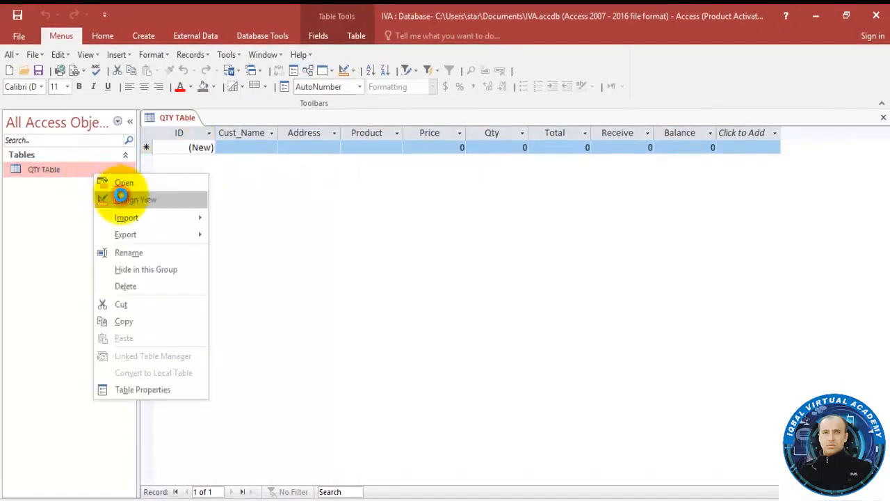
left_click(121, 195)
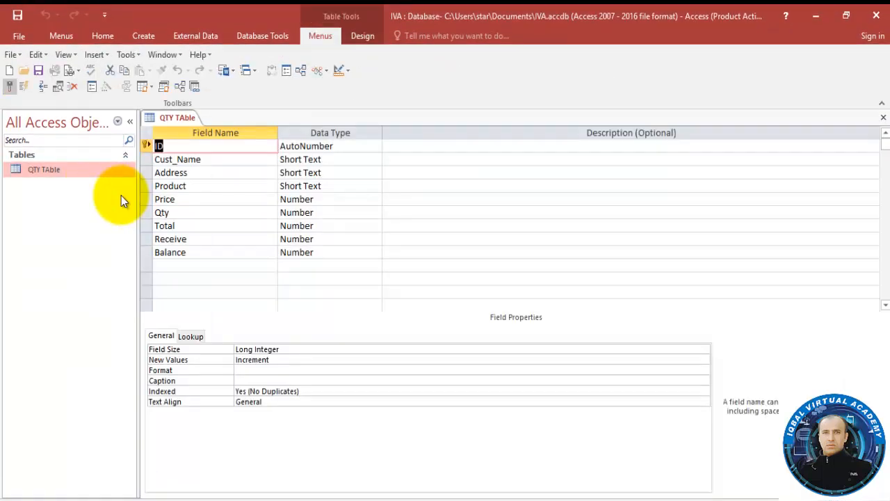